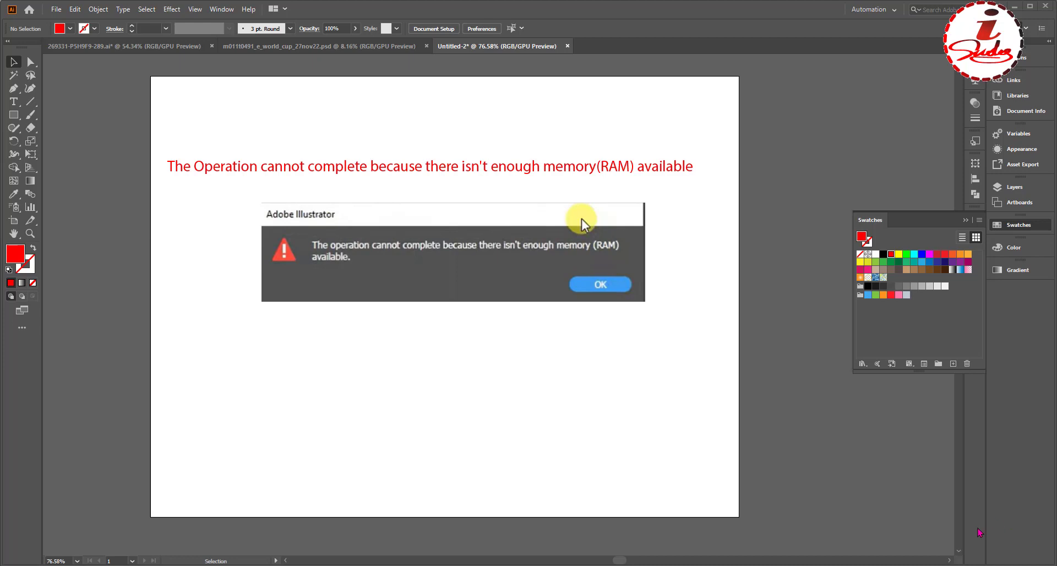
Collapse the floating Swatches panel beside the enlarged out-of-memory error image.
key(ctrl+space)
click(527, 263)
click(563, 293)
drag(435, 285, 506, 300)
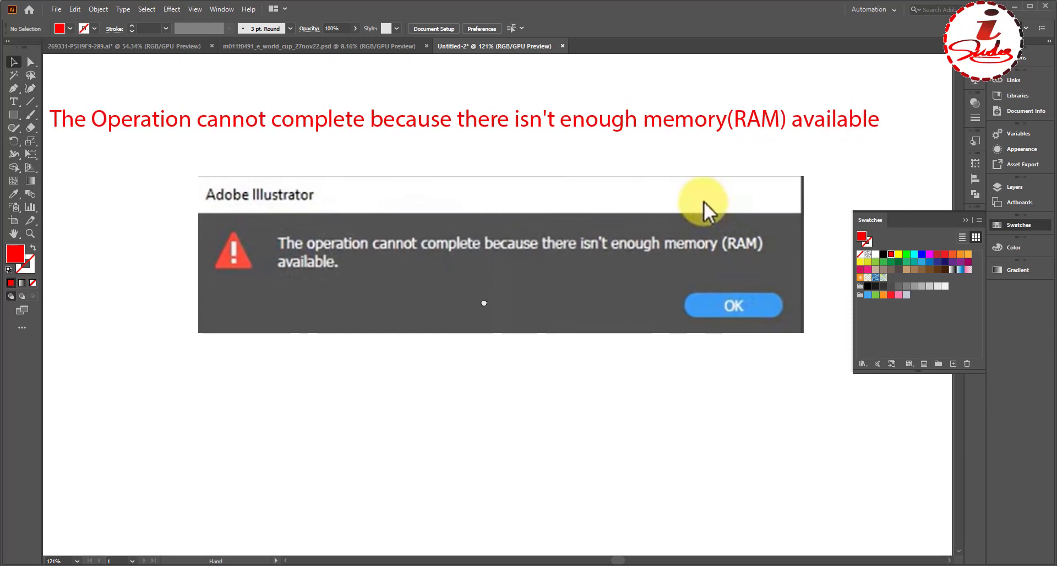
click(1021, 226)
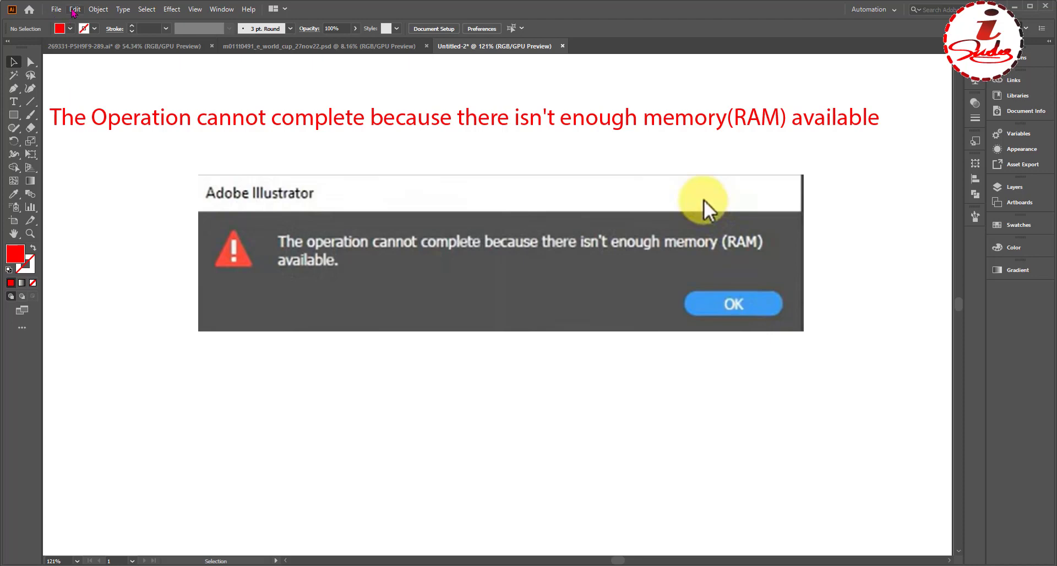
Set both the primary and secondary scratch disks to C:\ in the preferences and apply the change.
click(75, 10)
mouse_move(130, 393)
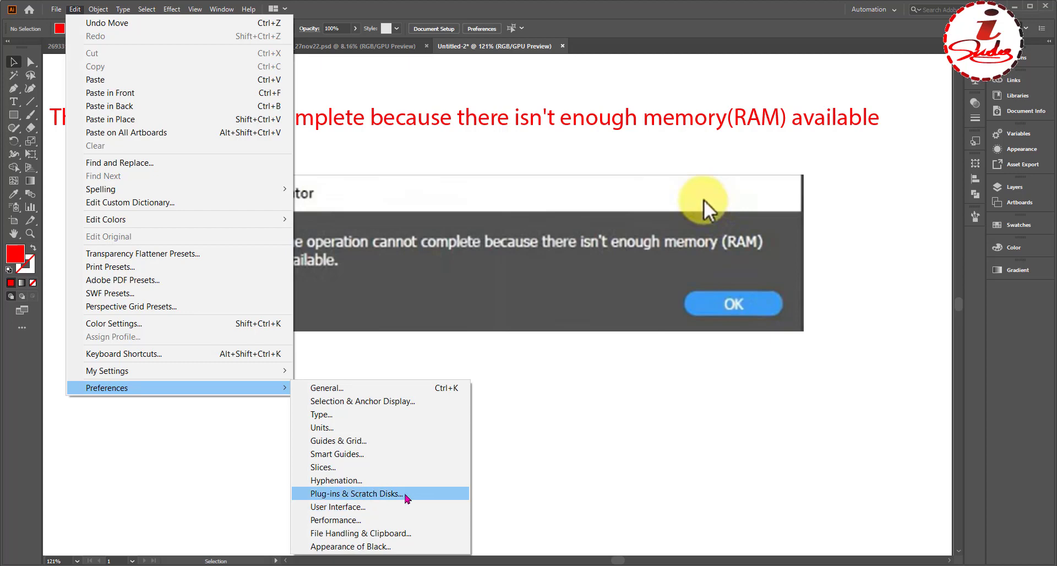
click(405, 498)
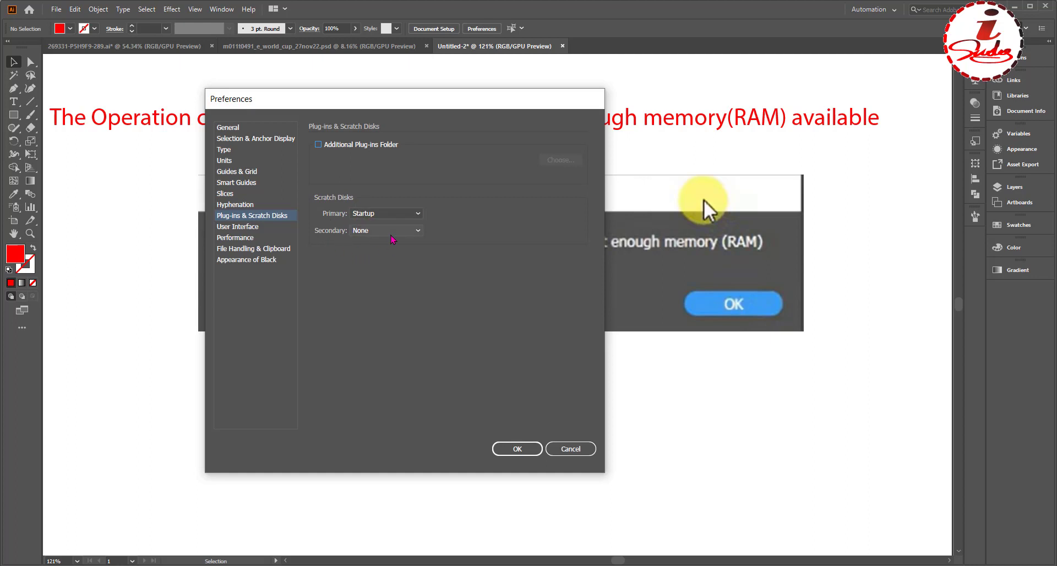
click(387, 214)
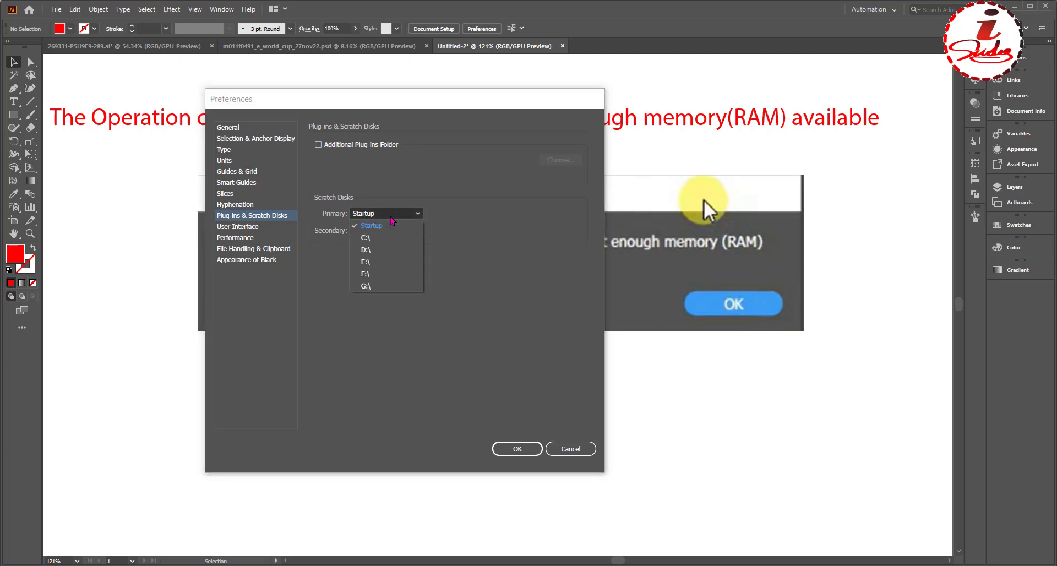
click(380, 243)
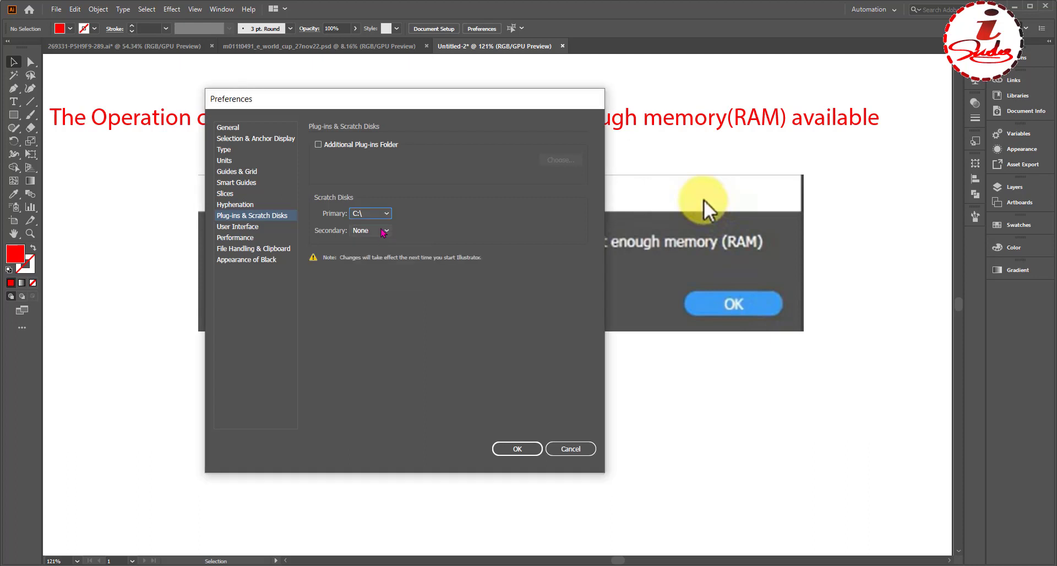
click(382, 232)
click(379, 257)
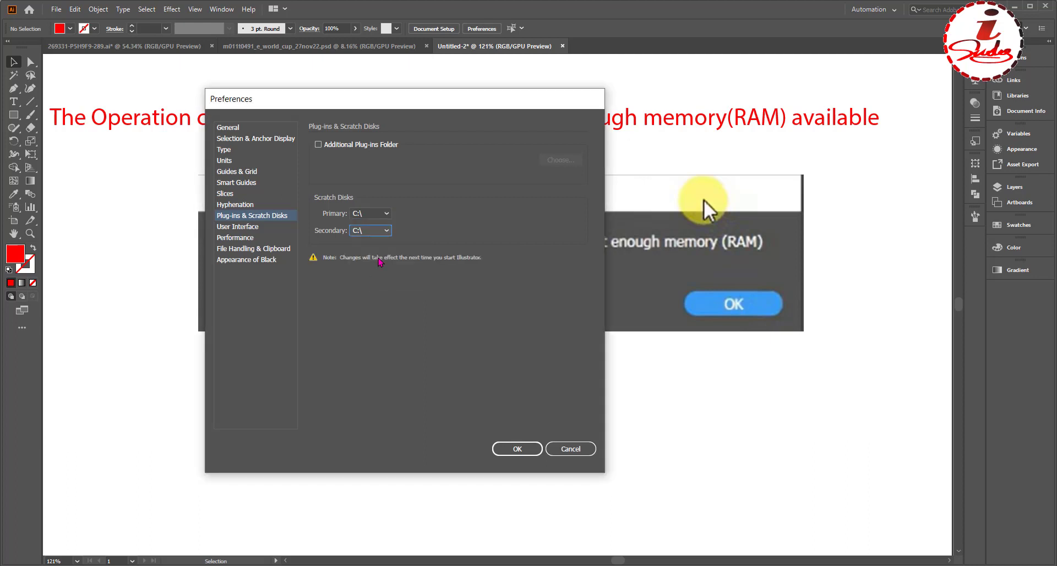
click(514, 450)
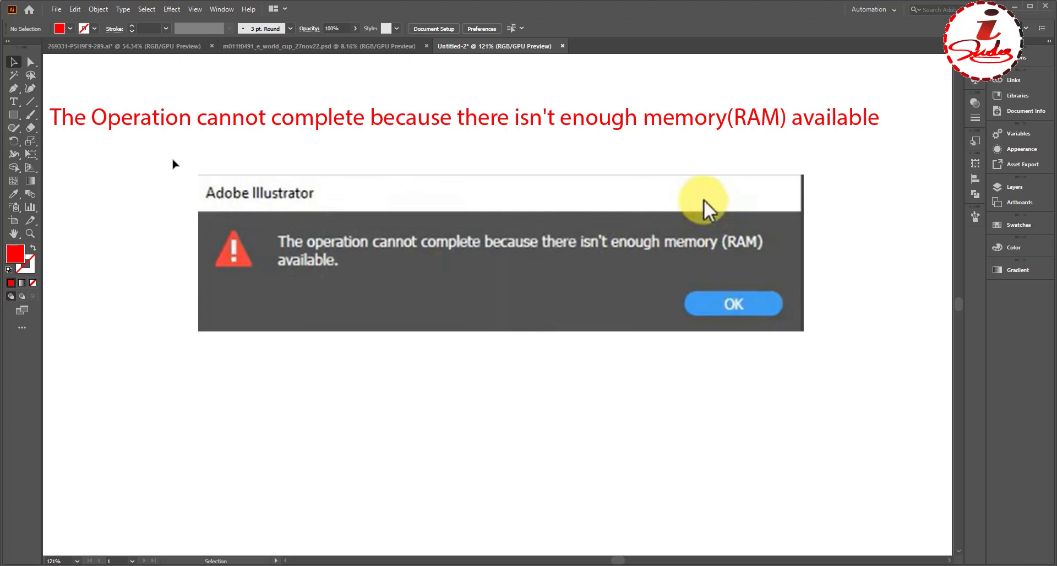
Delete the error message screenshot and the red headline text from the artboard.
click(499, 236)
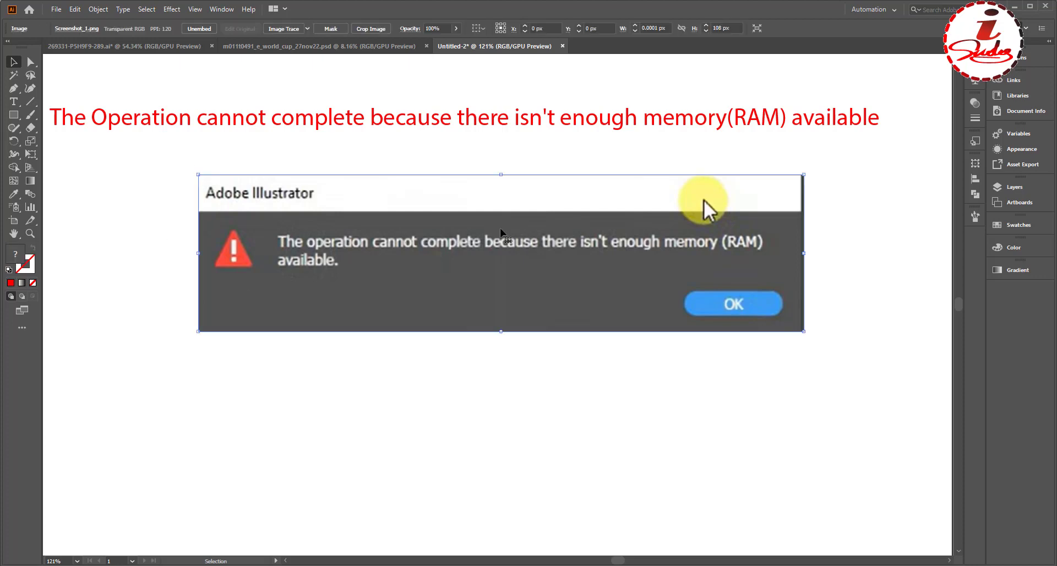
key(Delete)
click(399, 117)
key(Delete)
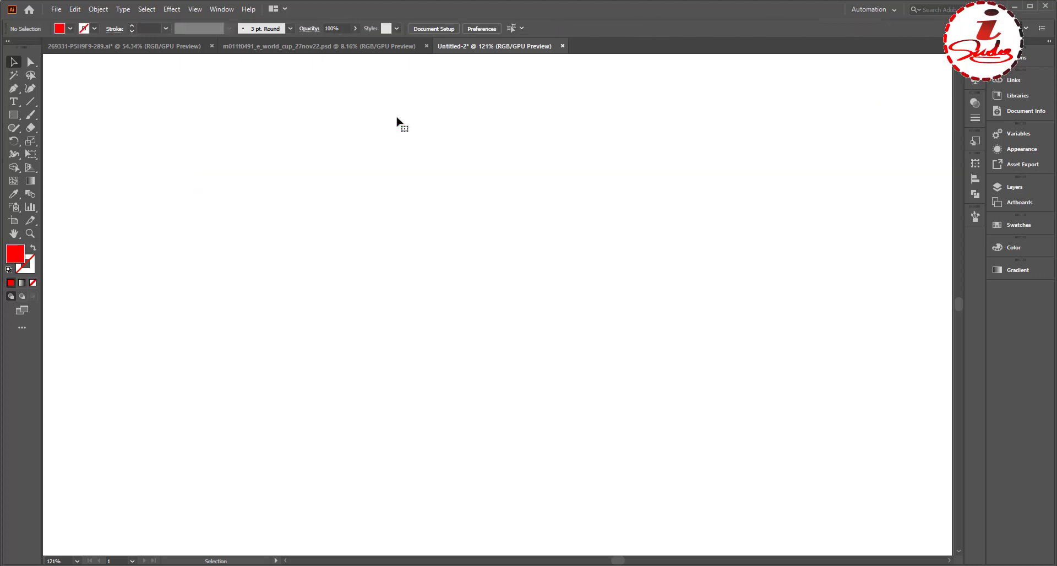
drag(514, 368, 296, 188)
click(550, 370)
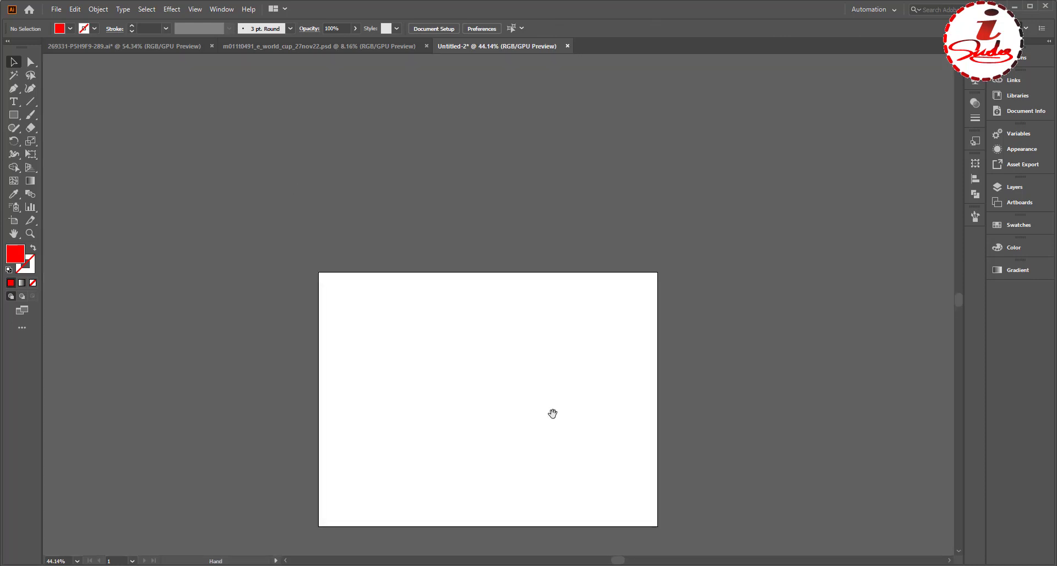
drag(552, 412, 420, 278)
click(420, 270)
drag(348, 214, 379, 246)
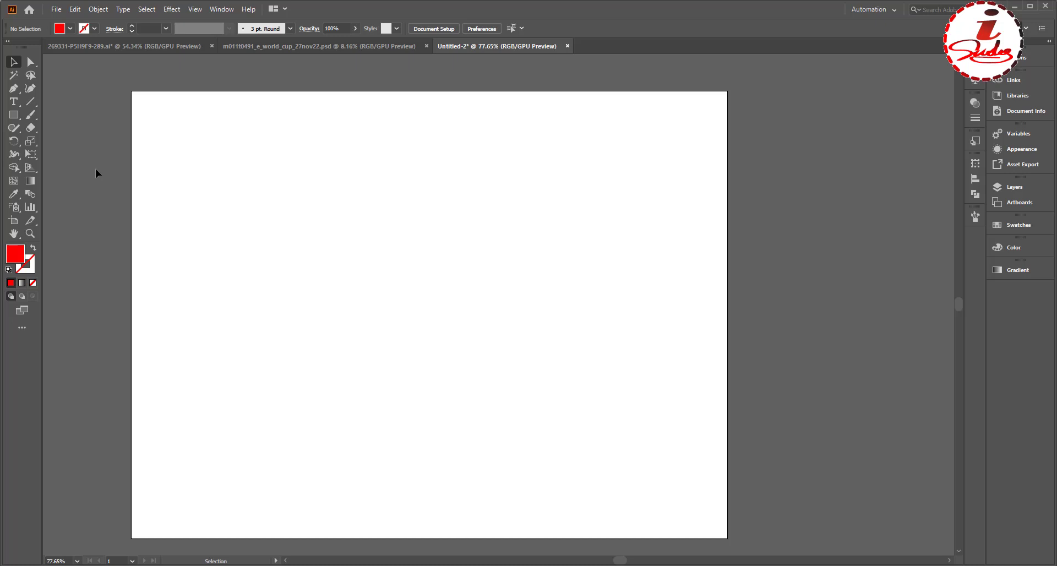
click(13, 116)
drag(185, 131, 370, 283)
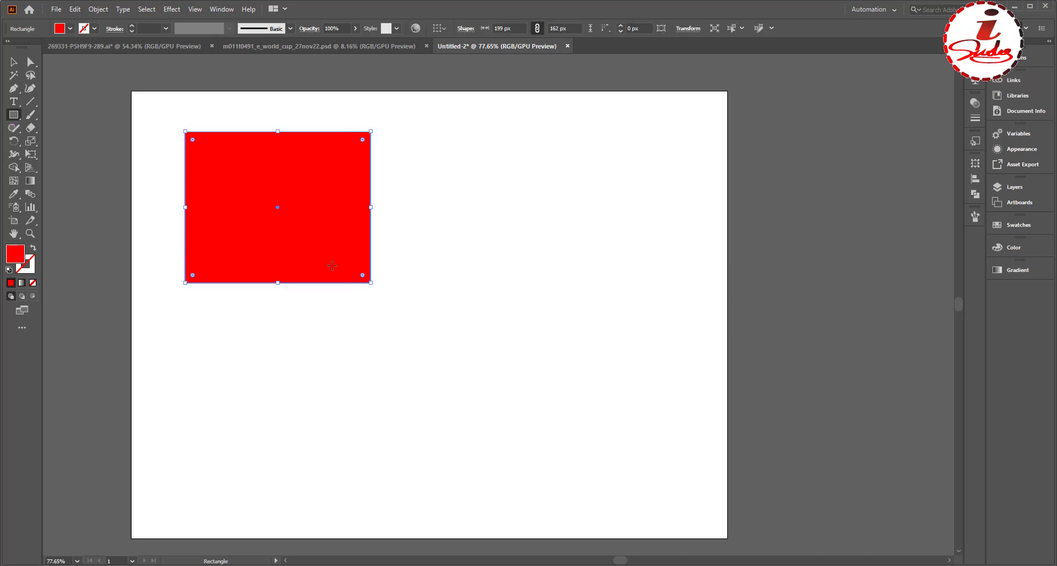
key(Delete)
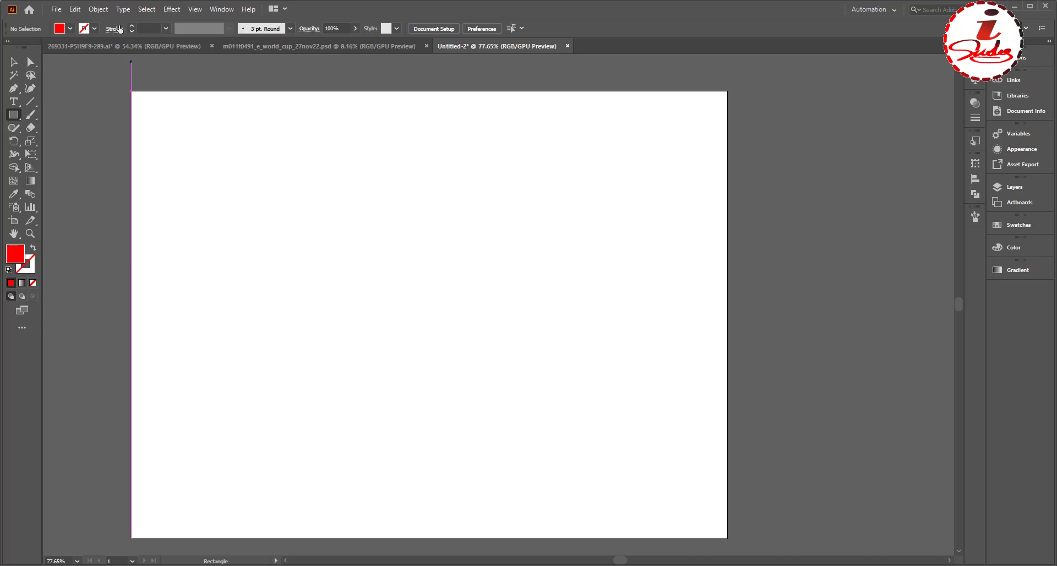
Draw a red rectangle about 394 by 204 px and resize it by its corner to about 284 by 242 px.
drag(185, 171, 552, 361)
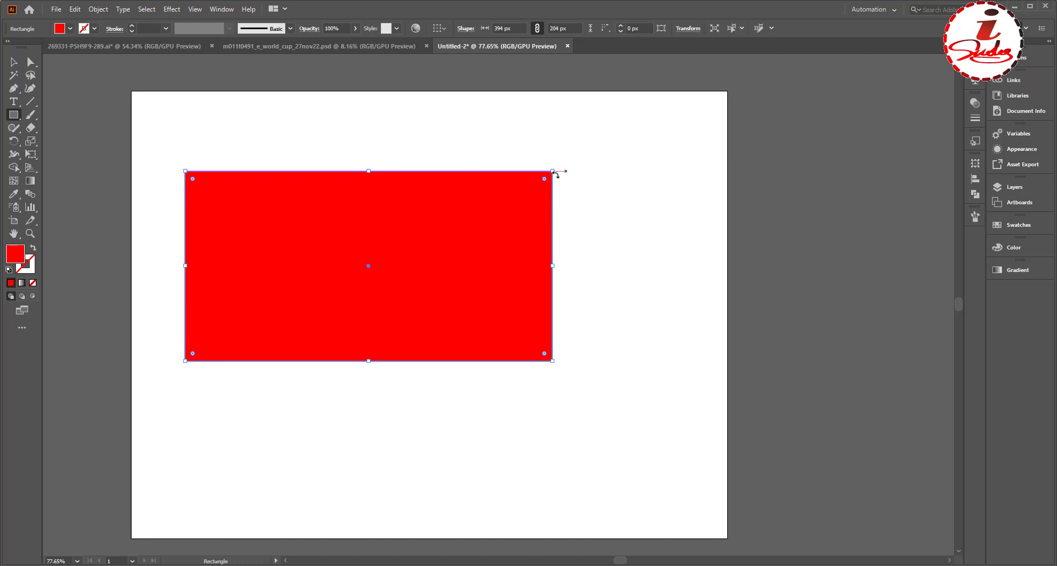
click(14, 61)
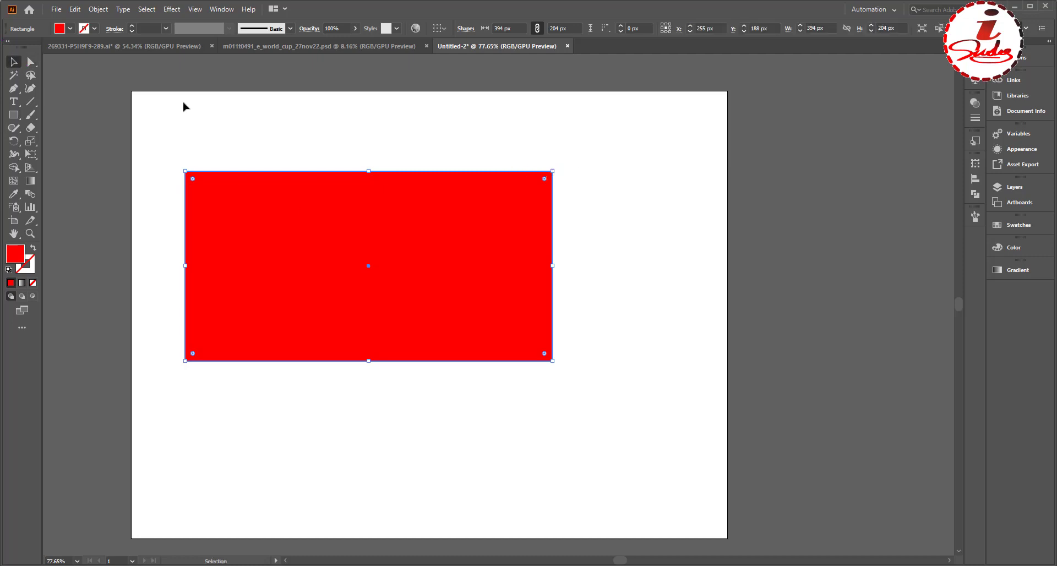
drag(555, 170, 451, 137)
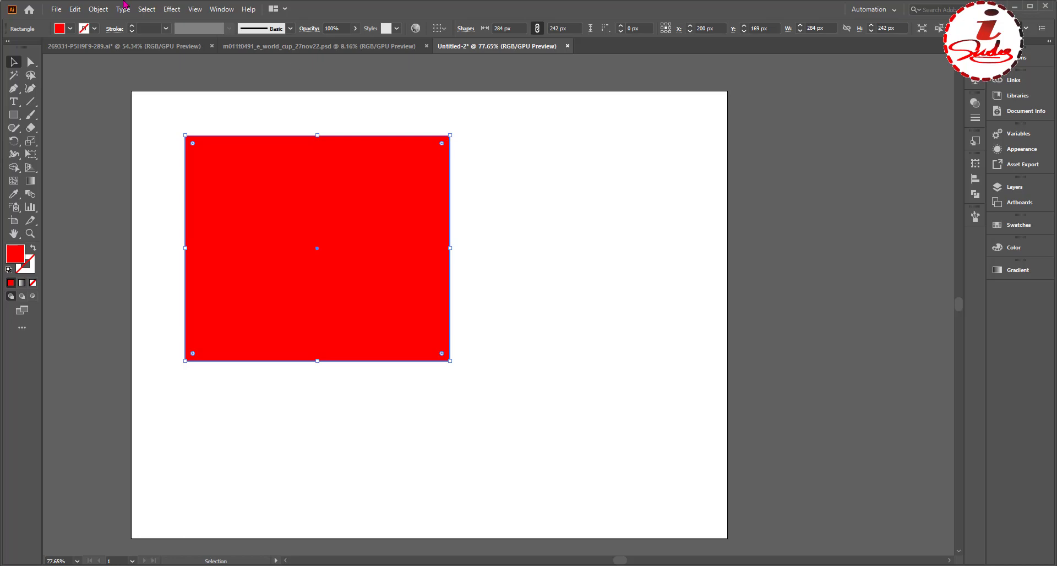
Hide the bounding box and draw a second red rectangle about 92 by 99 px to the right of the first.
click(198, 10)
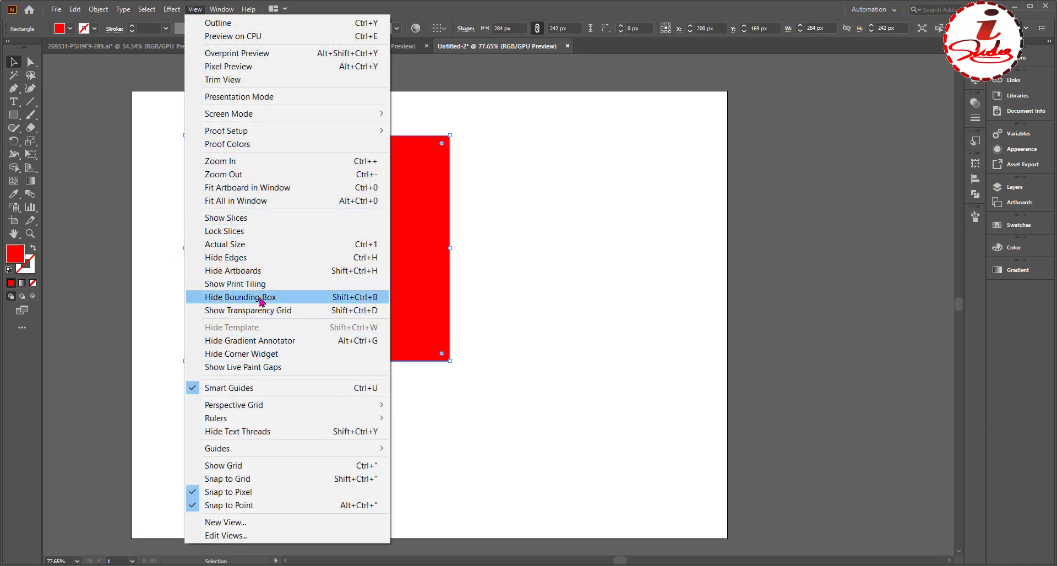
click(296, 300)
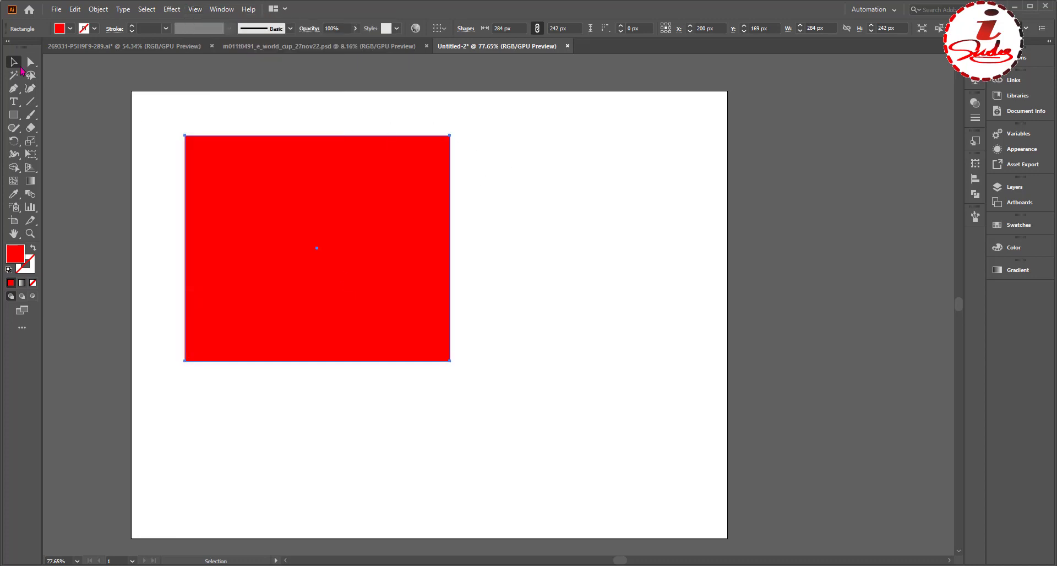
click(13, 115)
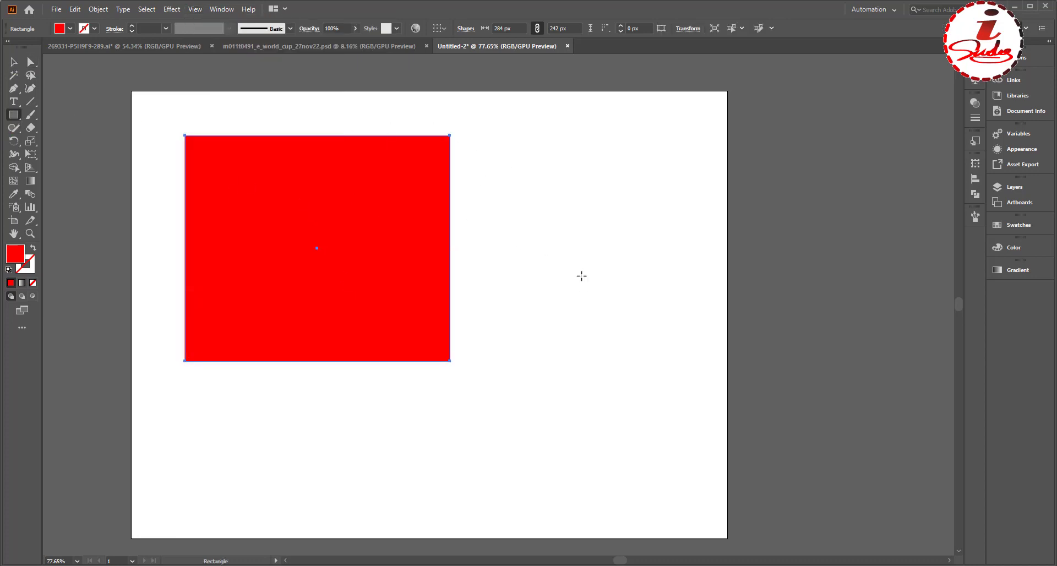
drag(568, 225, 654, 317)
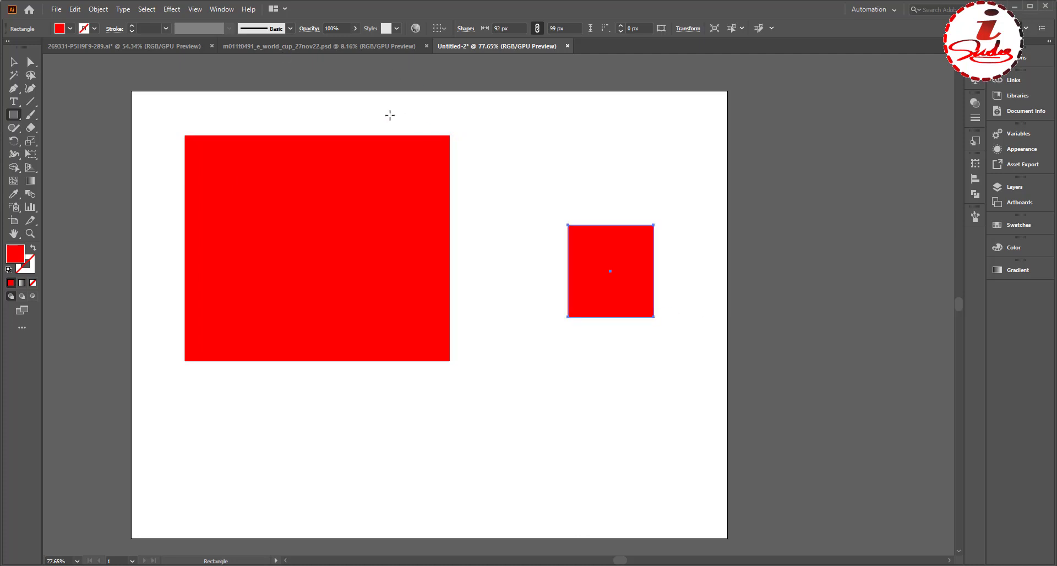
Move the large red rectangle about 14 px right and 34 px down.
click(14, 62)
click(358, 226)
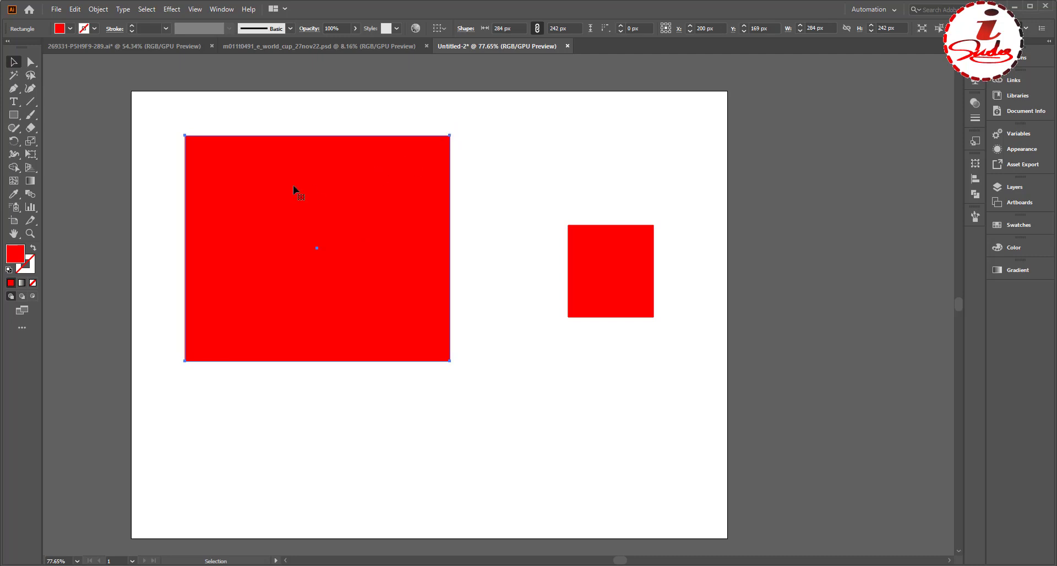
drag(348, 177, 360, 209)
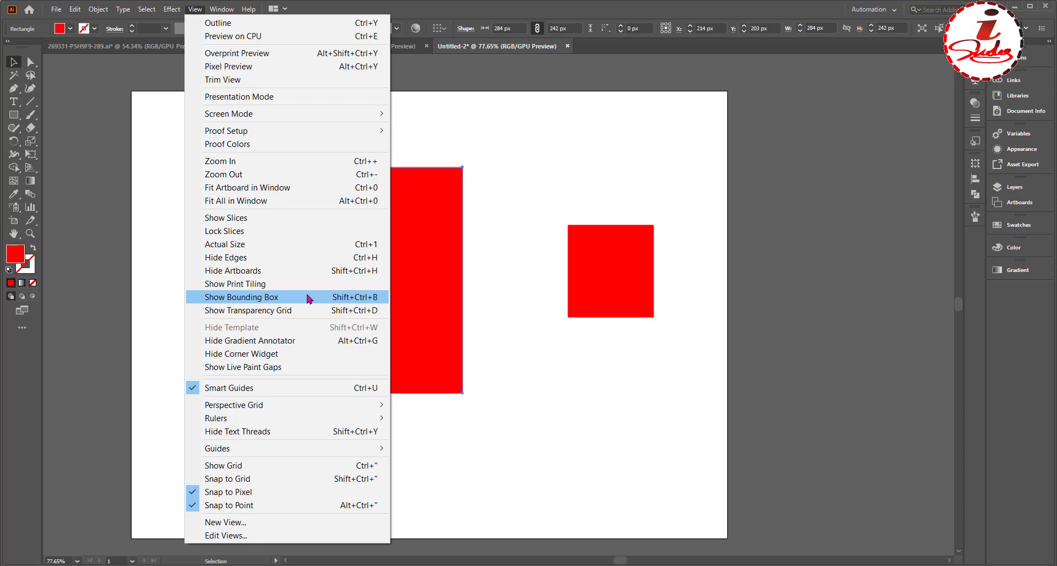
Show the bounding box again and resize the large rectangle by its upper-left corner to about 330 by 240 px.
click(307, 297)
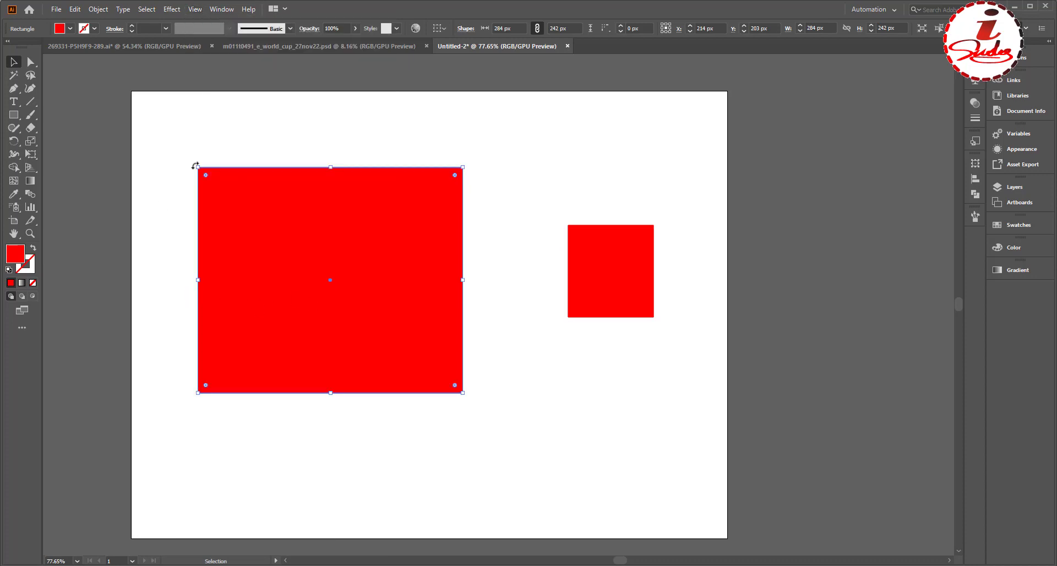
drag(196, 165, 155, 169)
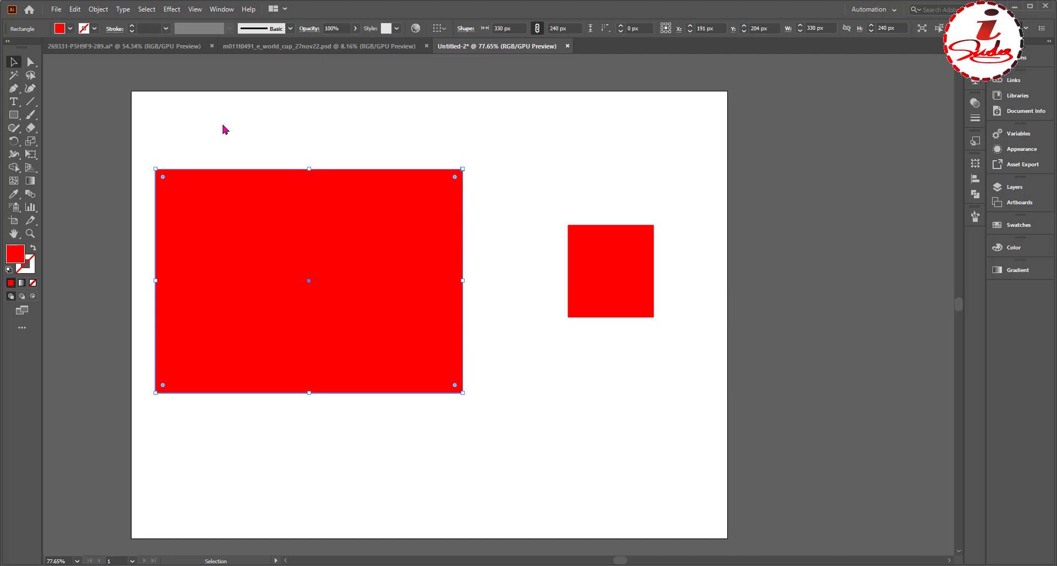
Switch to precise cursors and check them with the Pen, Lasso, Shaper, Type, Paintbrush, Selection, Direct Selection and Magic Wand tools, clearing the selection.
key(Caps_Lock)
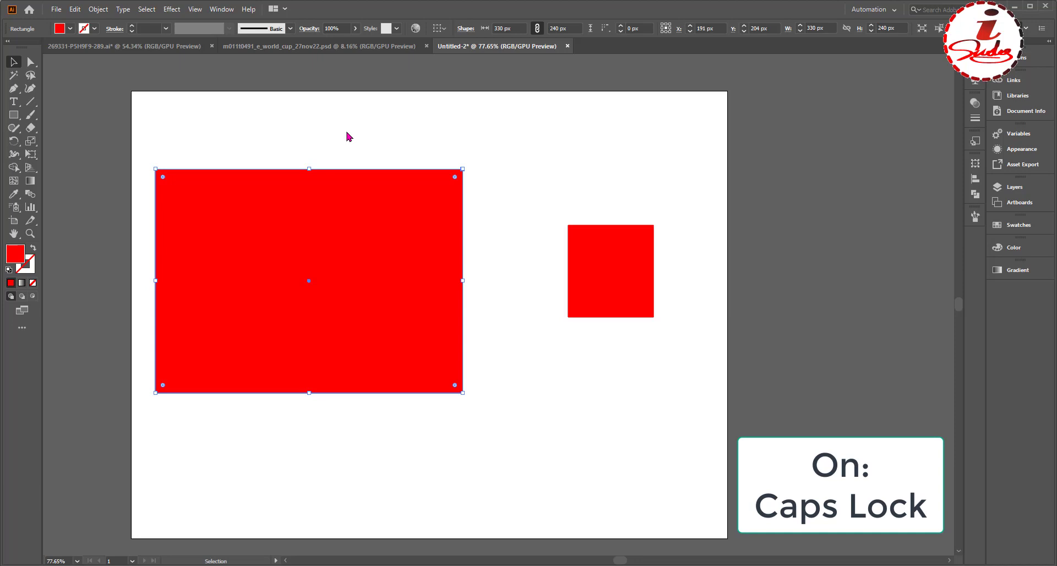
click(14, 88)
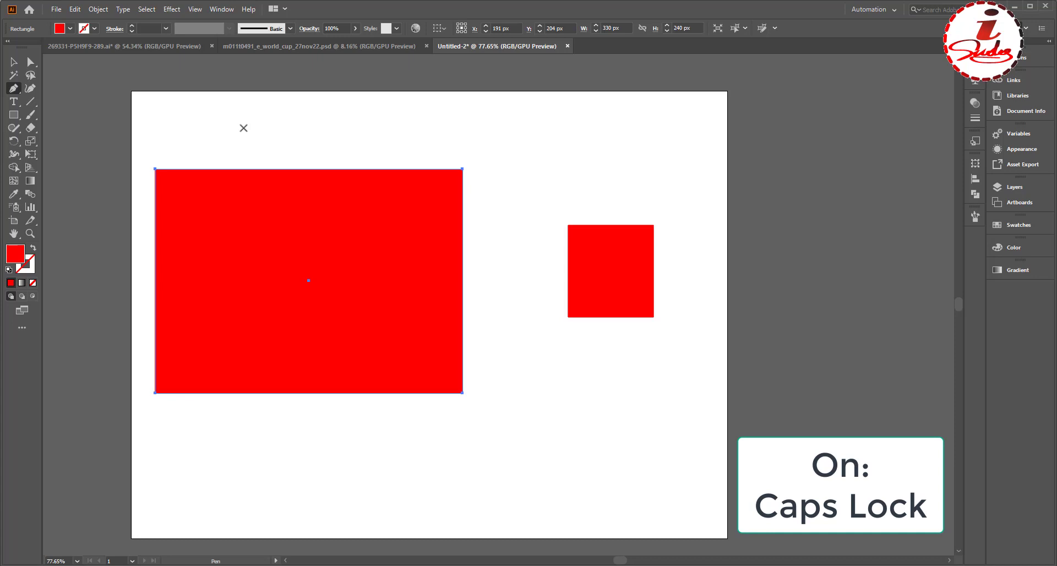
click(30, 75)
click(14, 128)
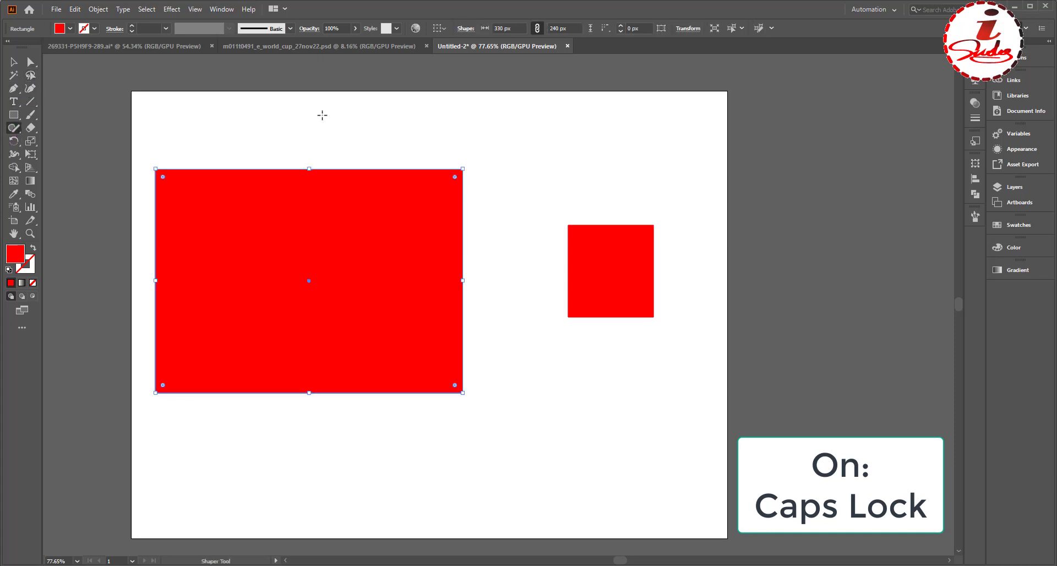
key(ctrl+shift+a)
click(14, 101)
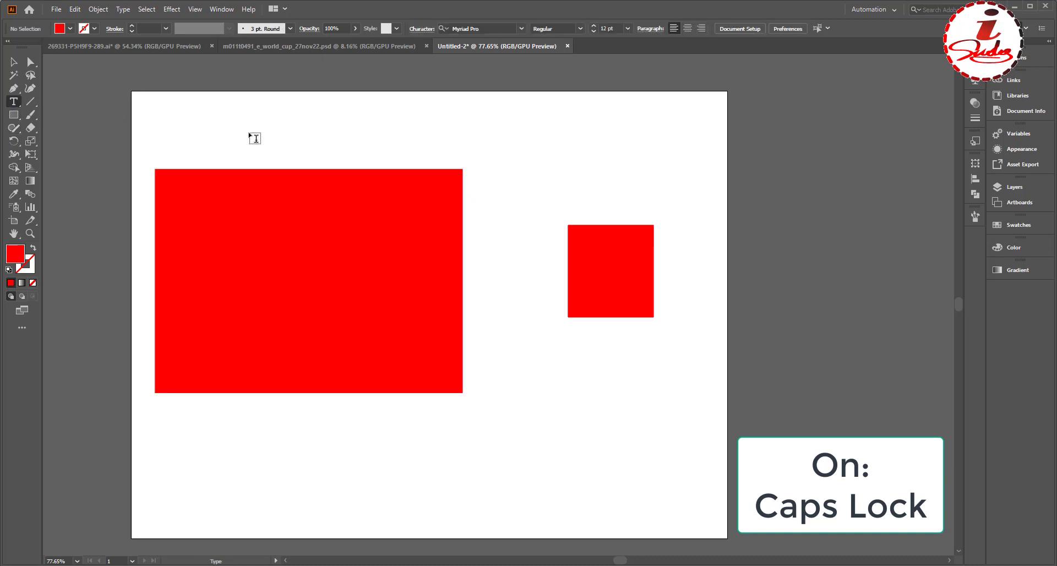
click(31, 114)
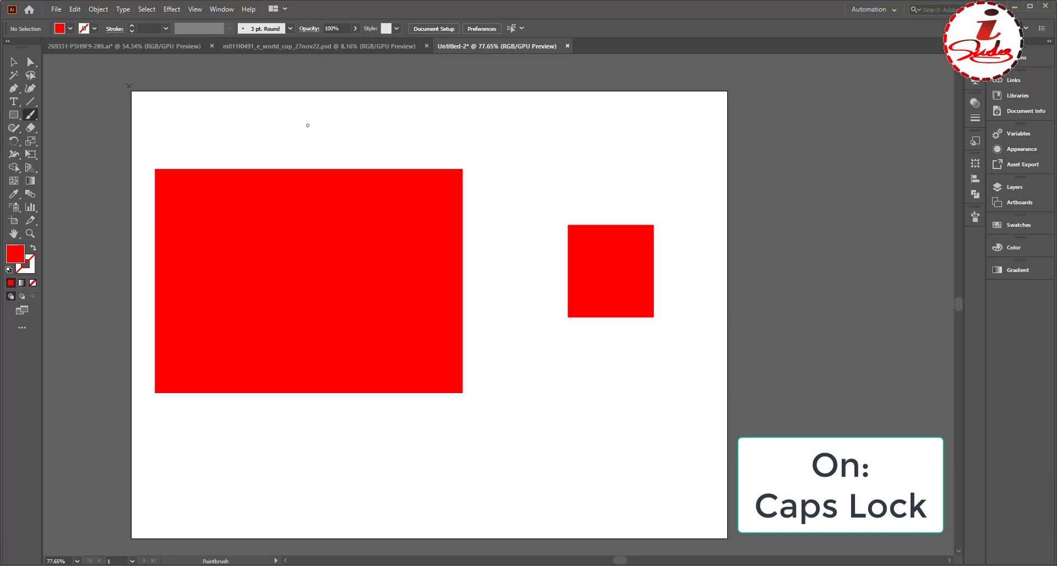
click(15, 62)
click(31, 66)
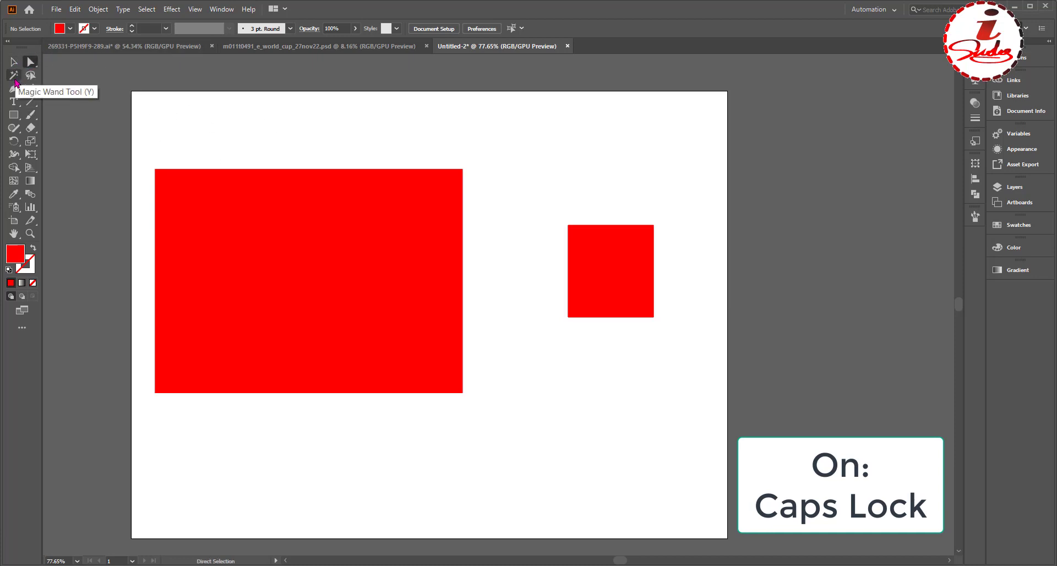
click(14, 75)
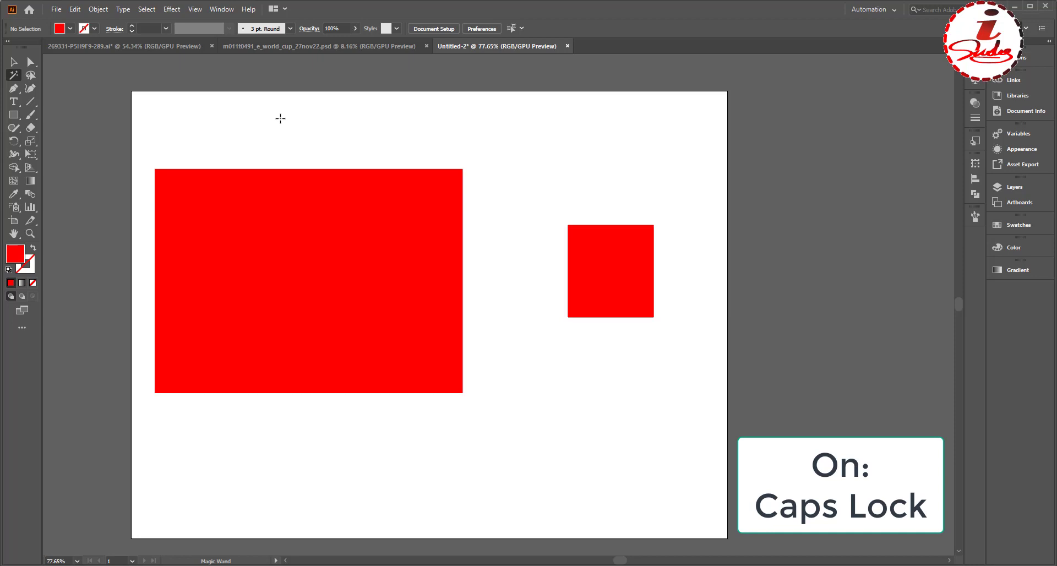
Restore the standard tool cursors and check them with the Pen and Curvature tools.
key(Caps_Lock)
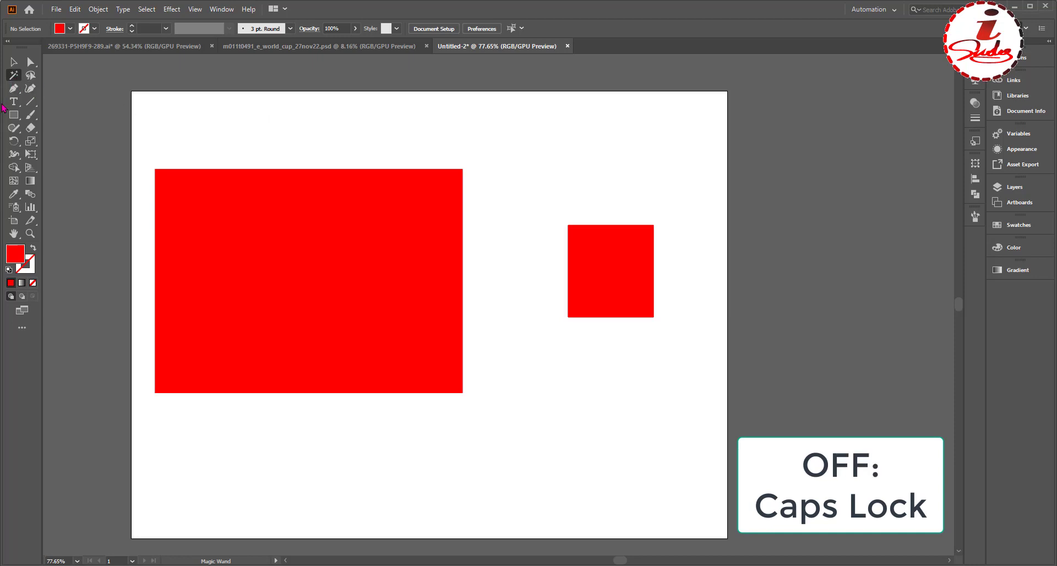
click(13, 88)
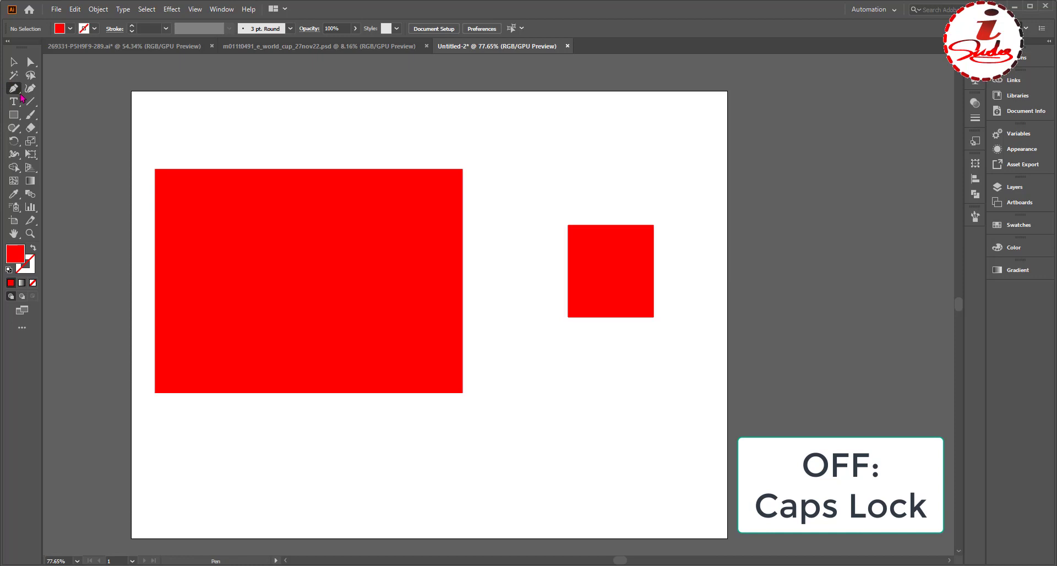
click(31, 88)
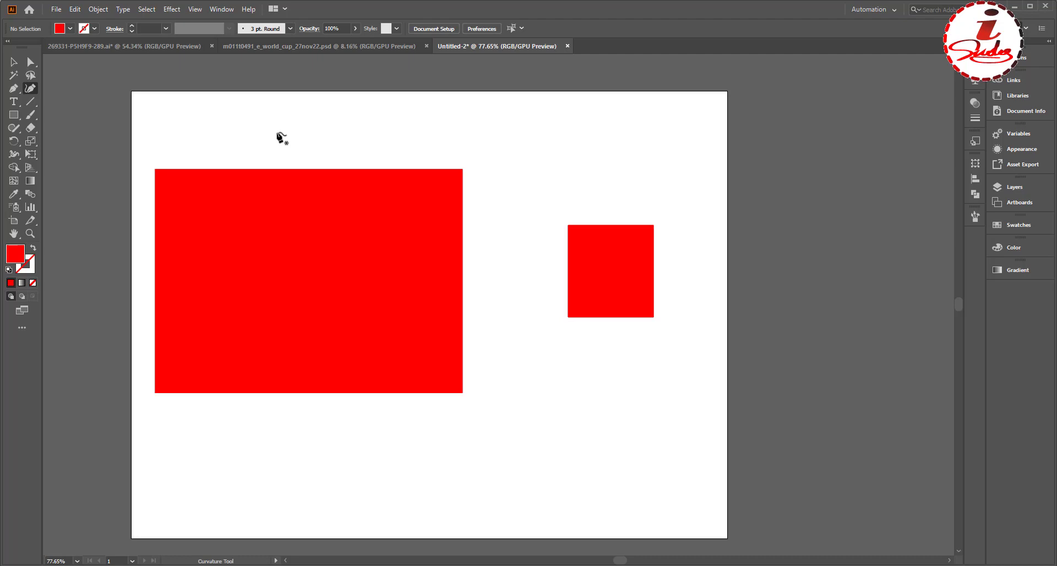
click(195, 9)
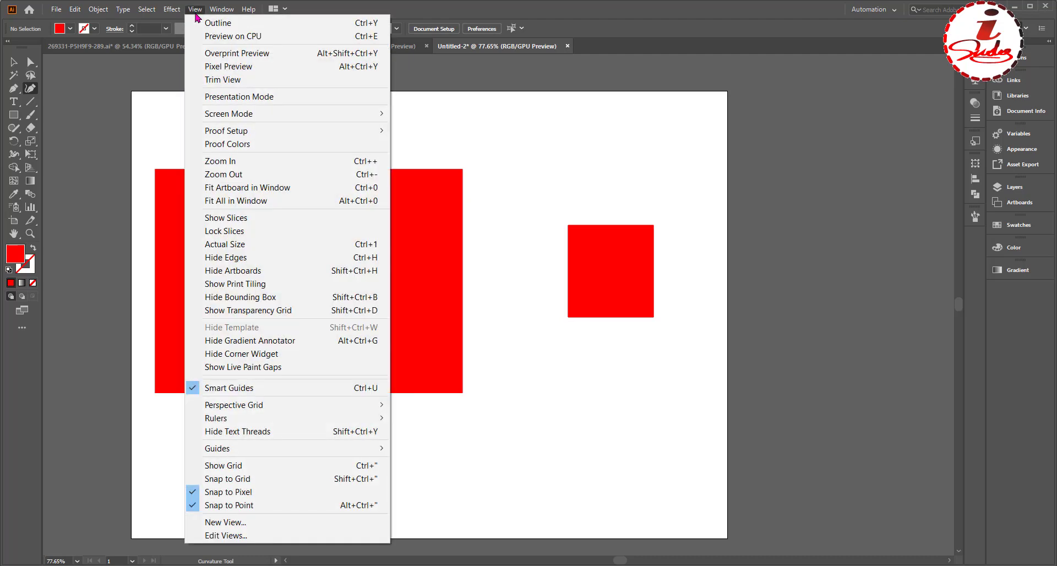
key(Escape)
click(222, 9)
mouse_move(195, 9)
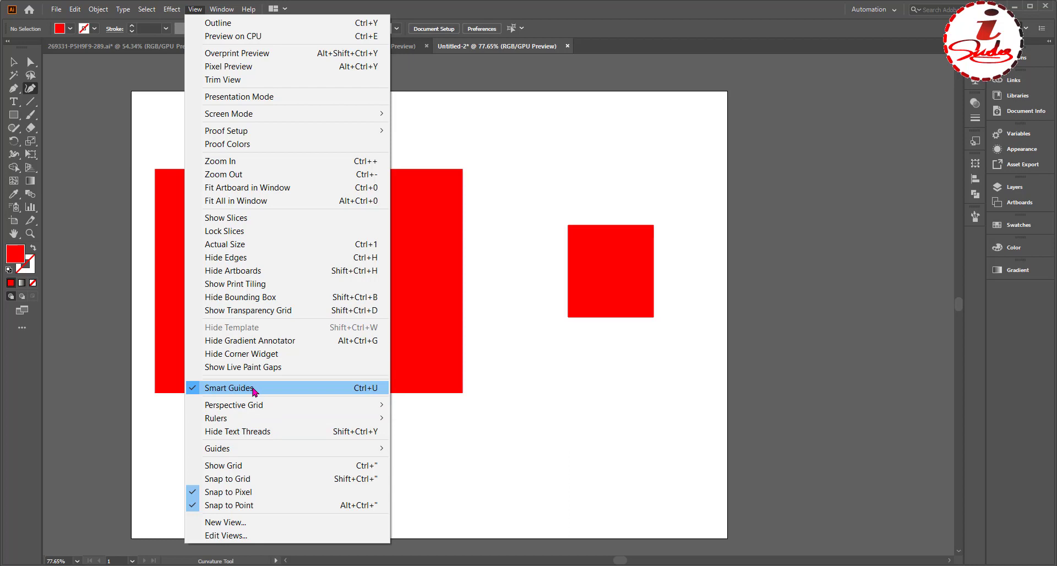
Switch to the Pen tool, and turn Smart Guides off and back on.
click(14, 88)
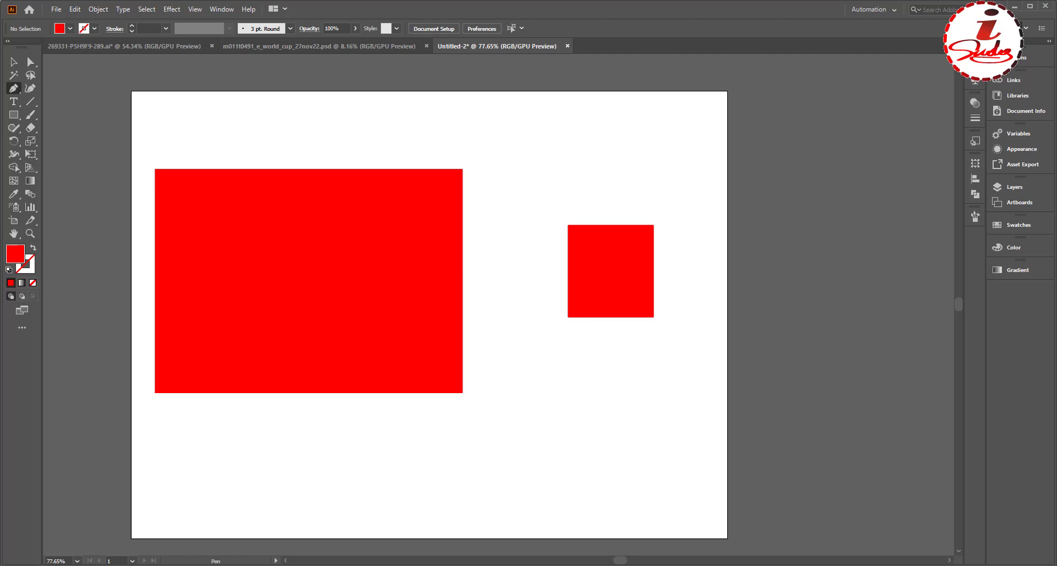
click(195, 10)
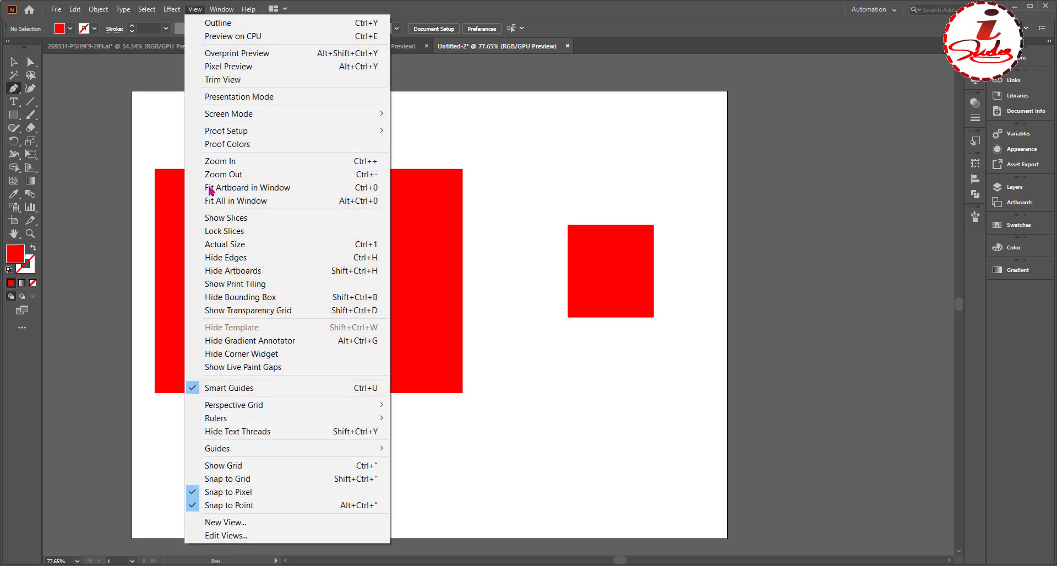
click(244, 389)
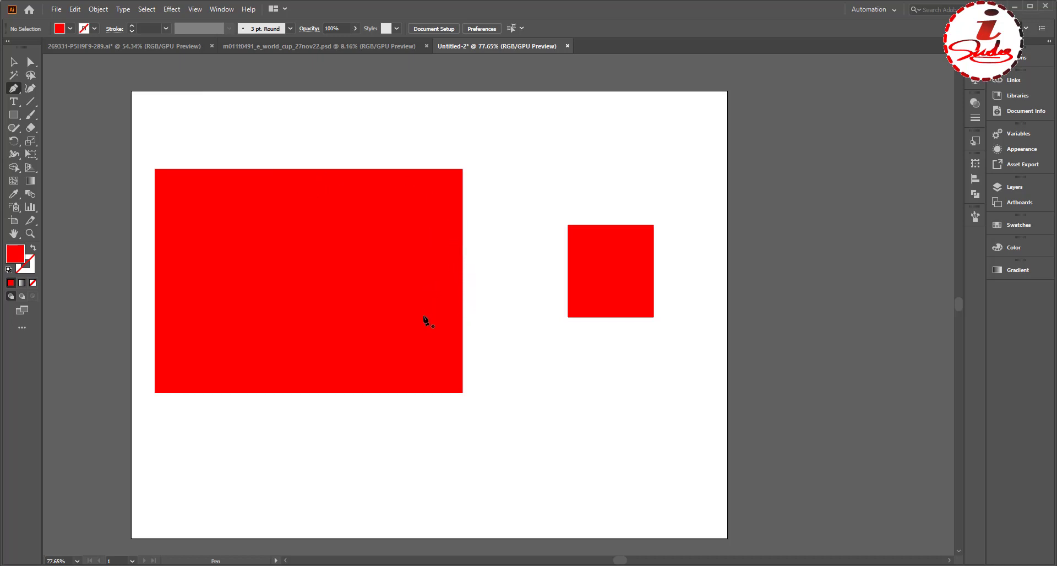
click(193, 10)
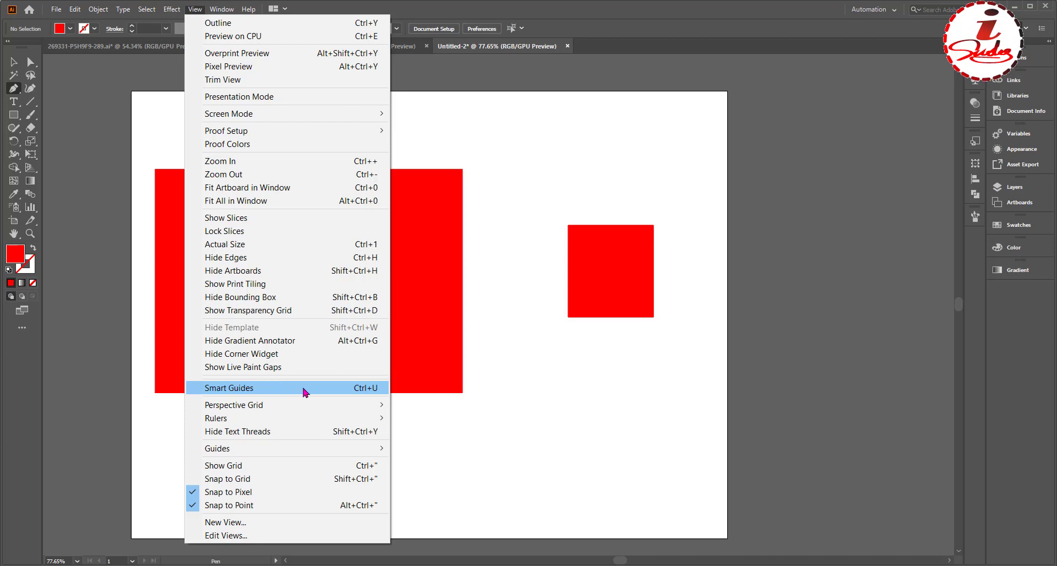
click(364, 390)
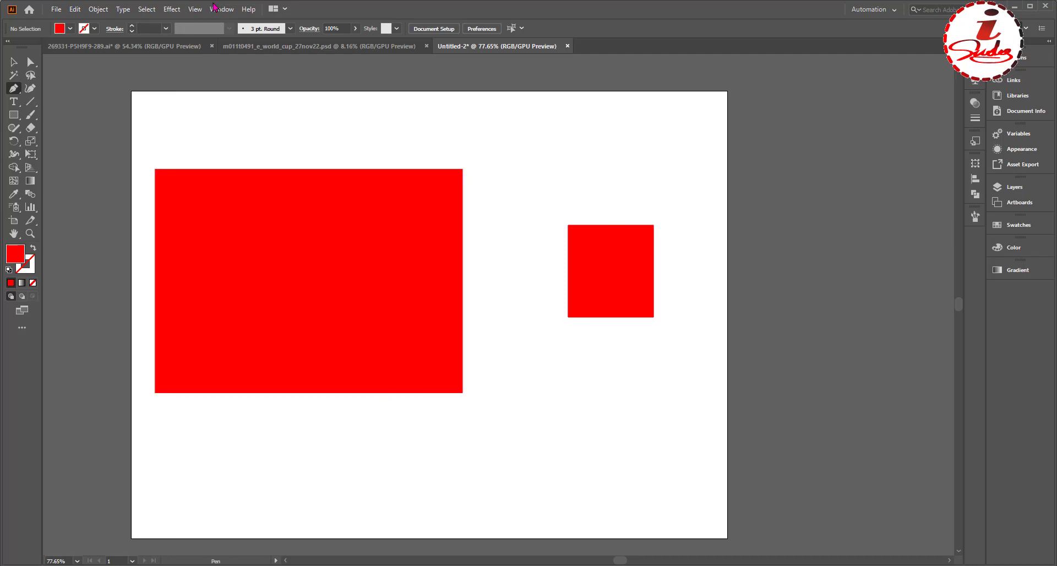
Hide the artboards of the red rectangles document and show them again.
click(195, 10)
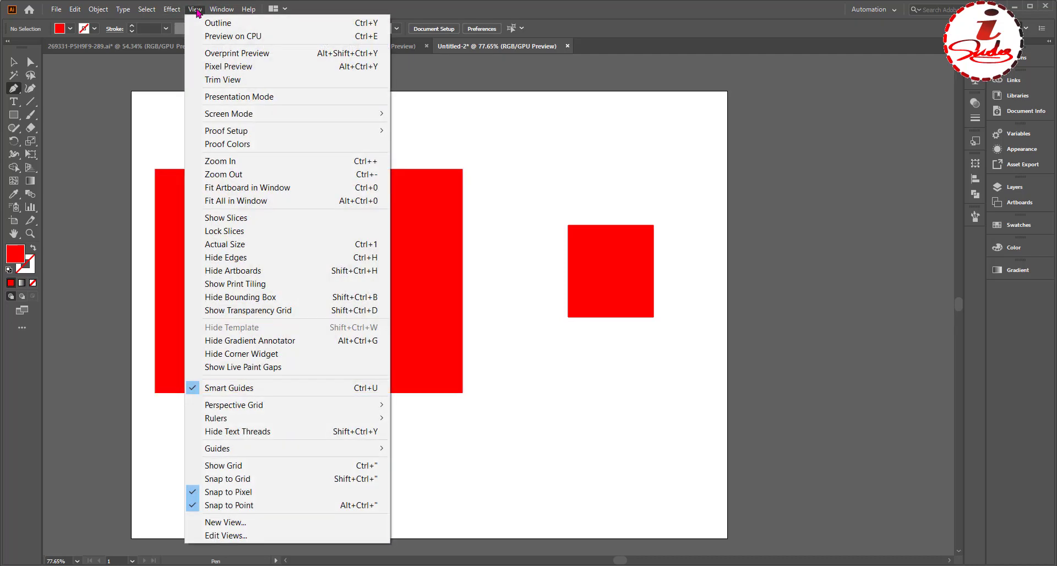
click(254, 271)
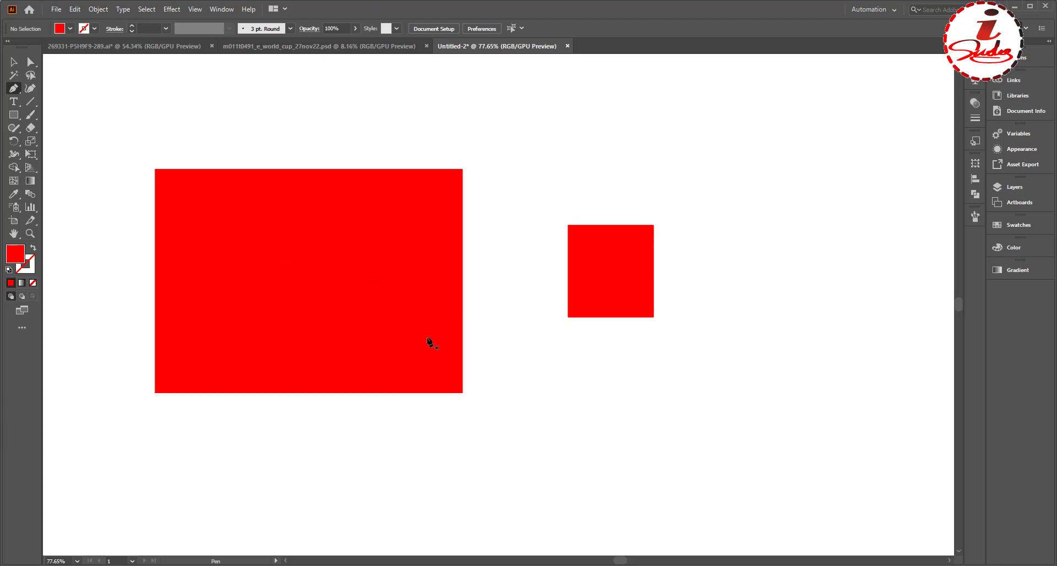
click(193, 11)
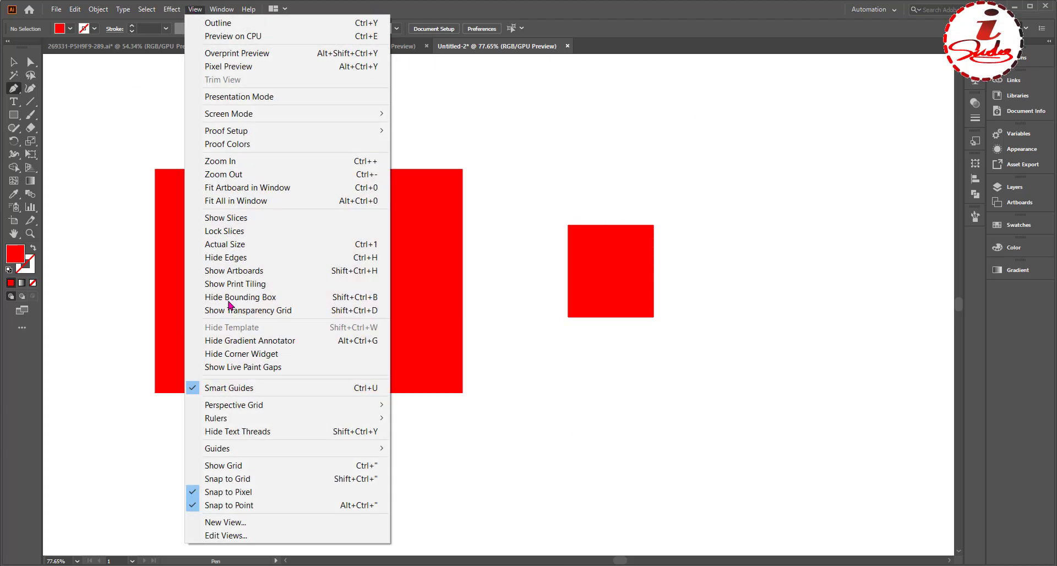
click(258, 269)
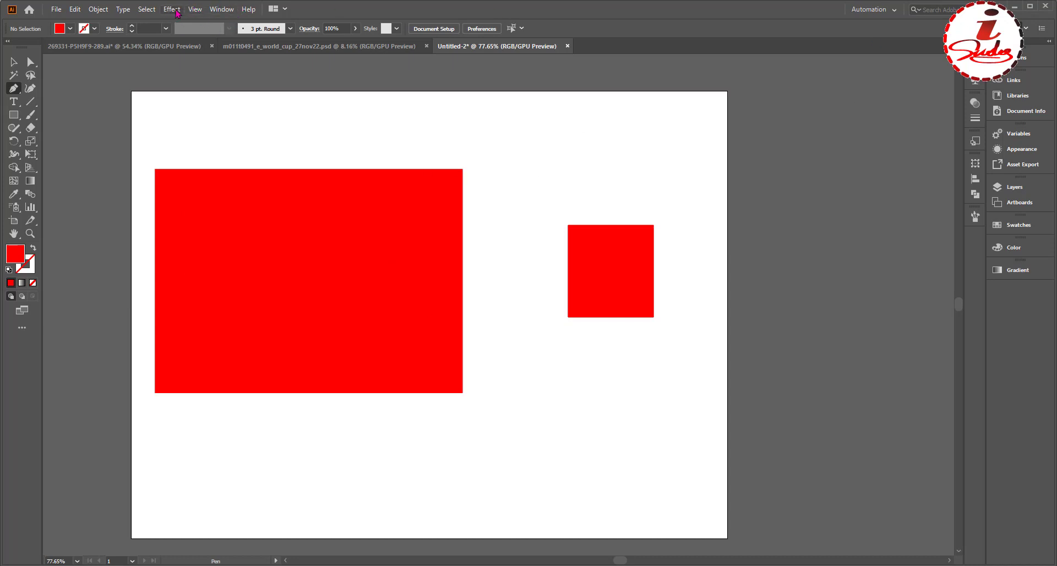
Look at the Libraries, Asset Export and Swatches panels one after another and collapse the last one.
click(194, 9)
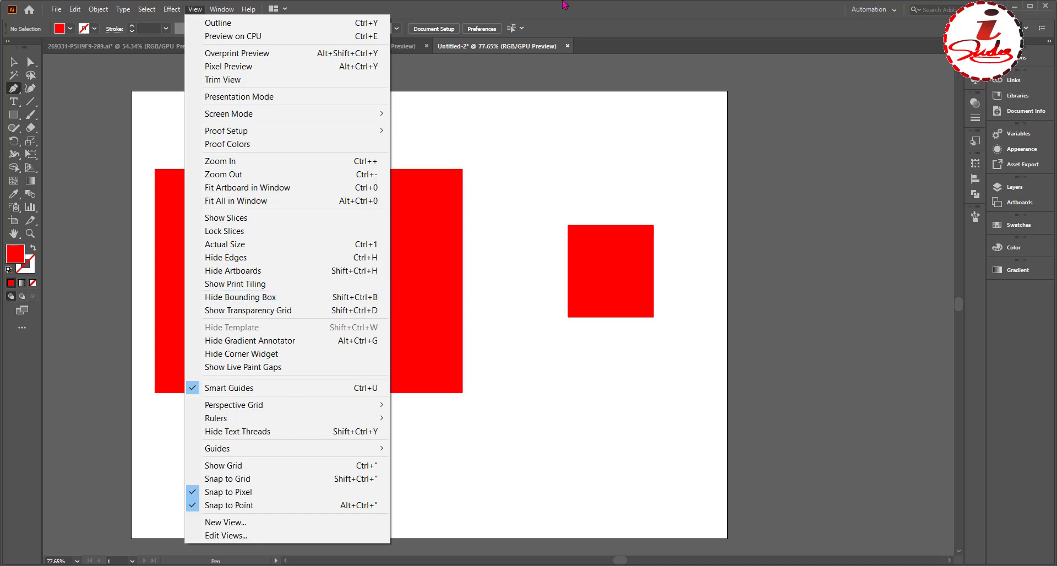
mouse_move(222, 8)
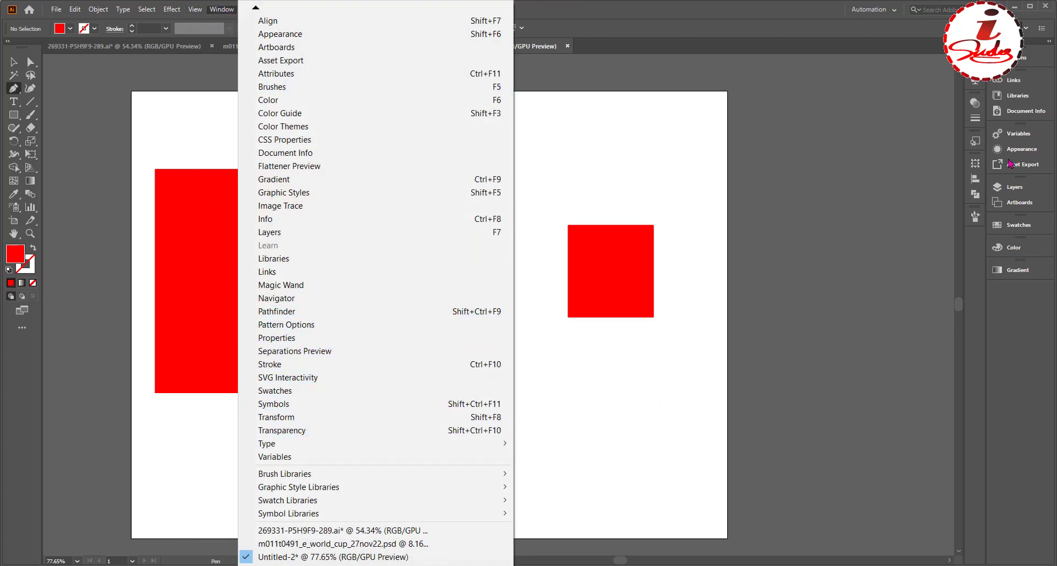
click(997, 96)
click(997, 95)
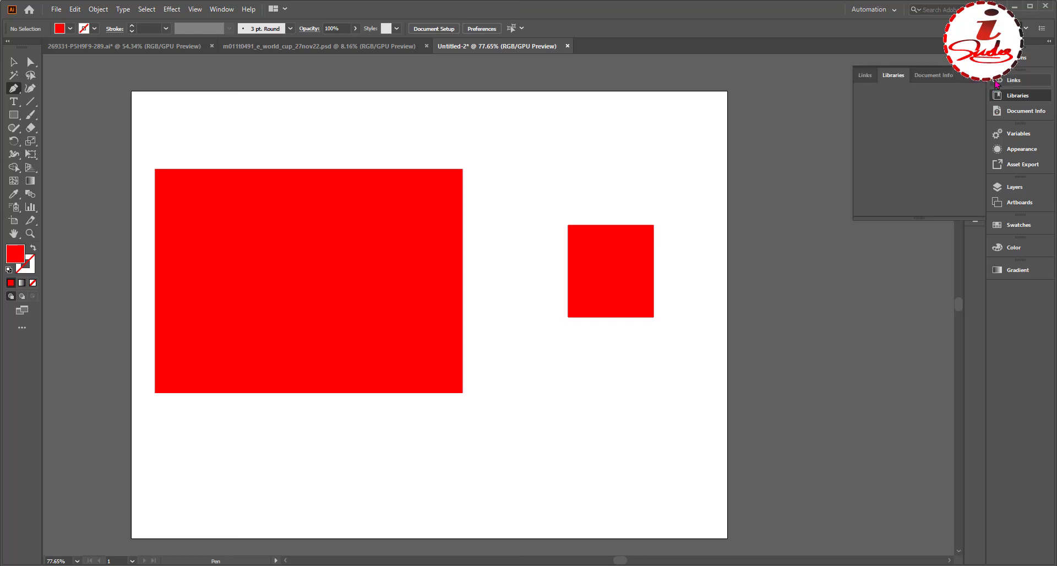
click(1015, 164)
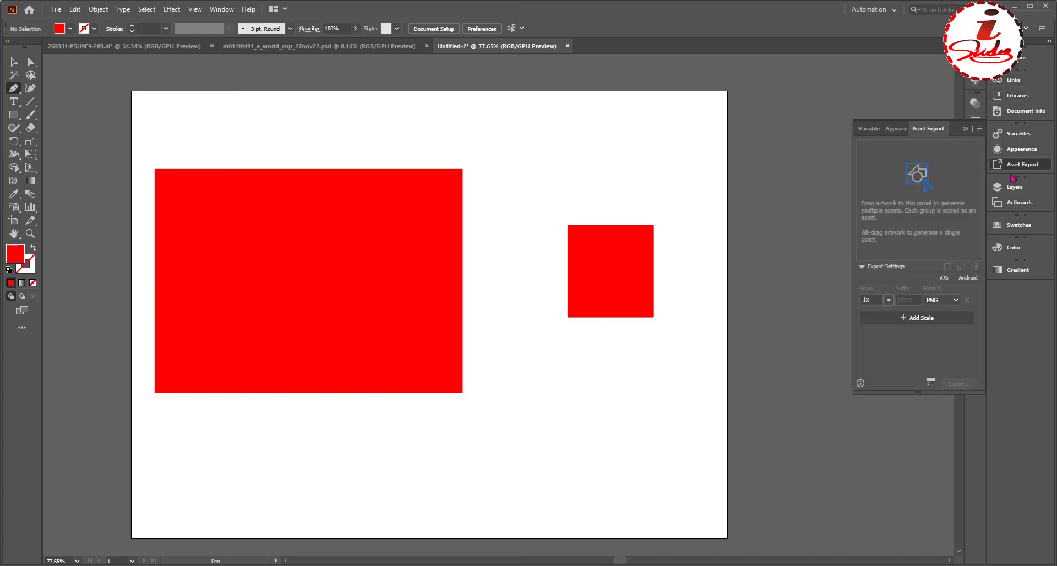
click(1007, 230)
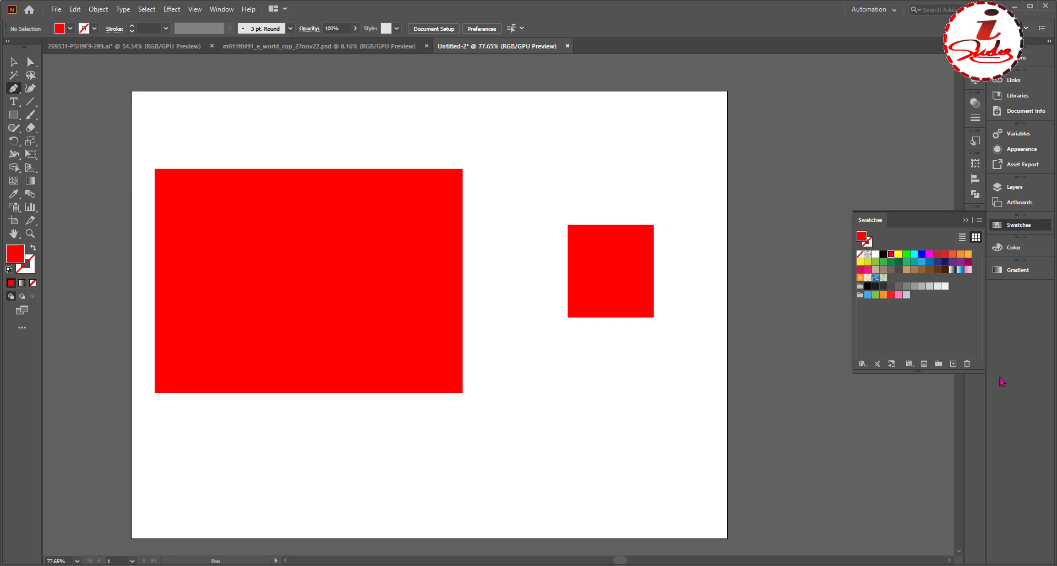
click(1011, 226)
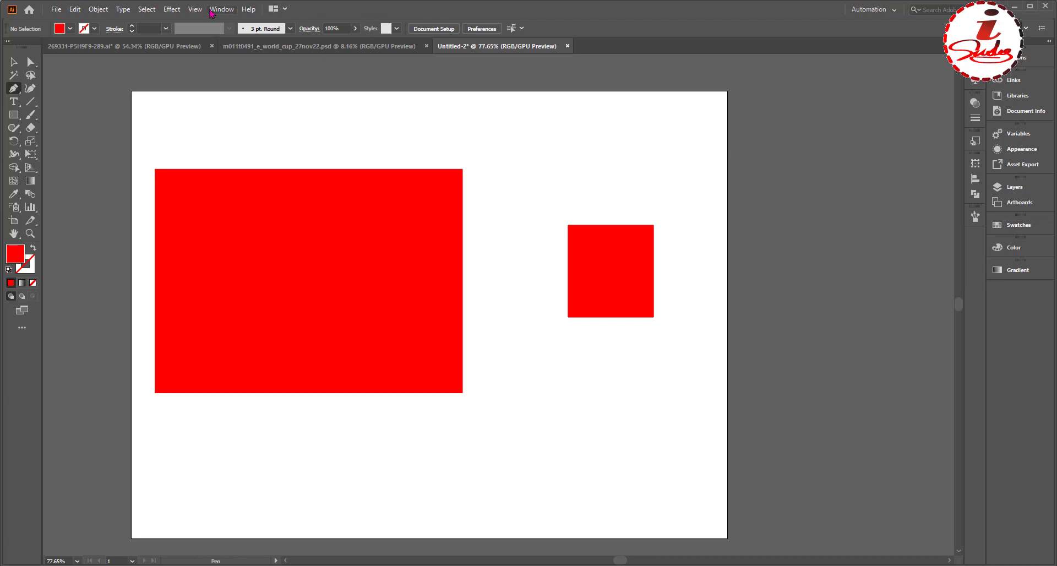
Bring up the Stroke panel to view its options and collapse it again.
click(212, 11)
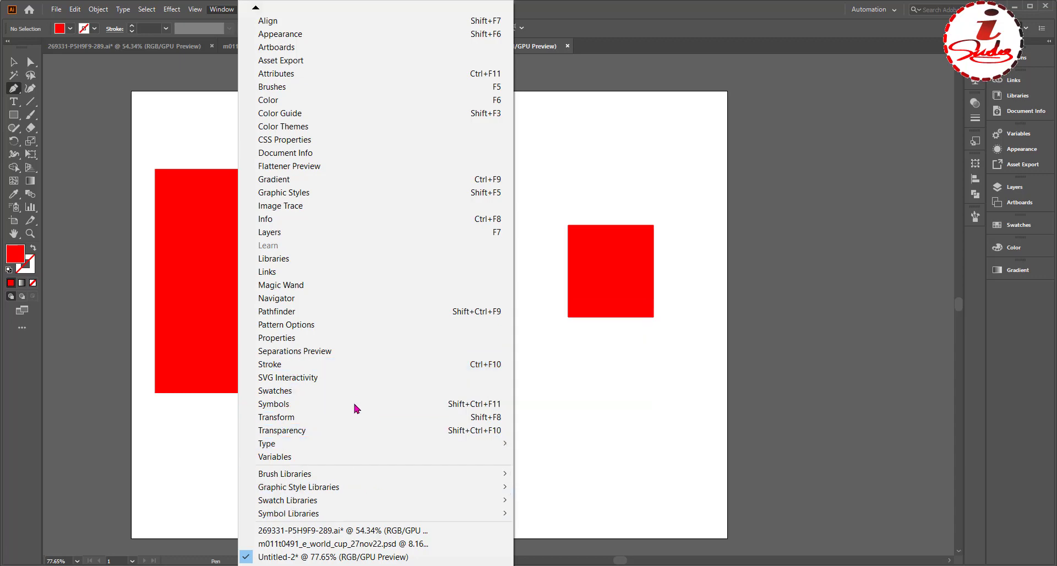
click(321, 364)
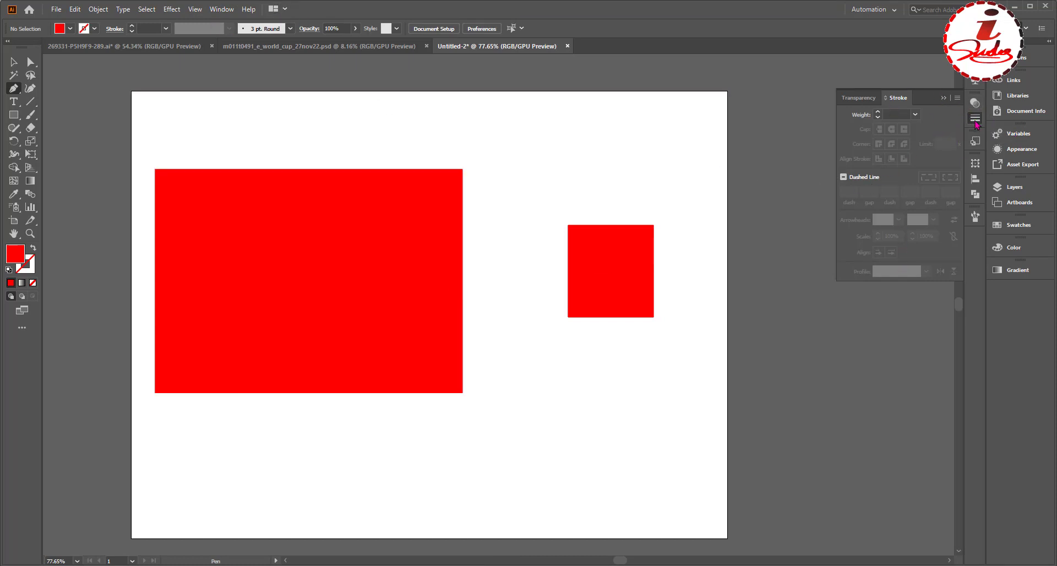
click(975, 123)
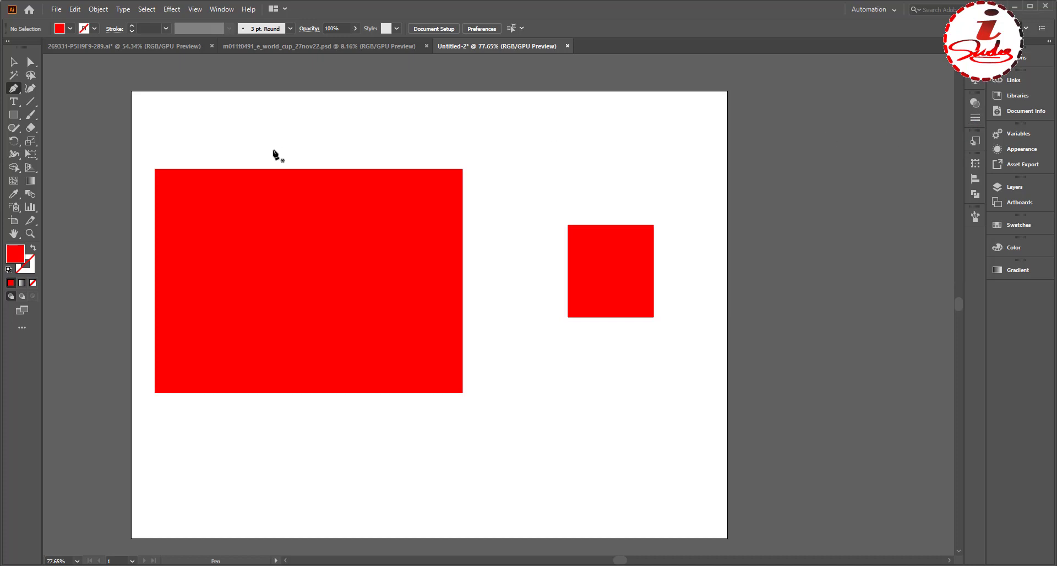